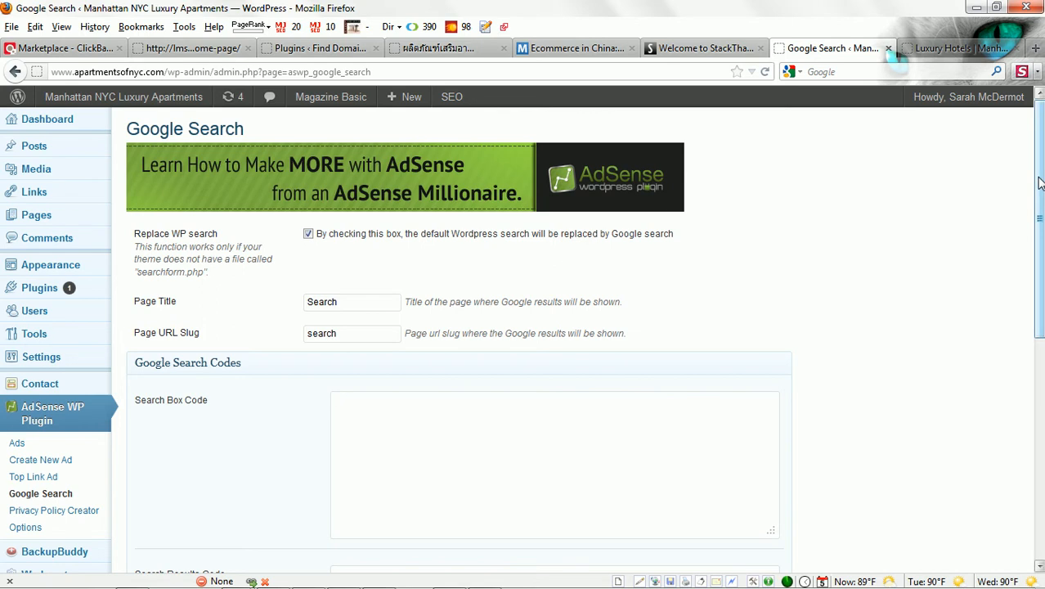
Paste the copied Google code into Search Box Code, select the theme's PHP search box line, and save the Google Search options.
{"action": "left_click_drag", "start_coordinate": [1039, 181], "coordinate": [1035, 244]}
{"action": "left_click", "coordinate": [482, 320]}
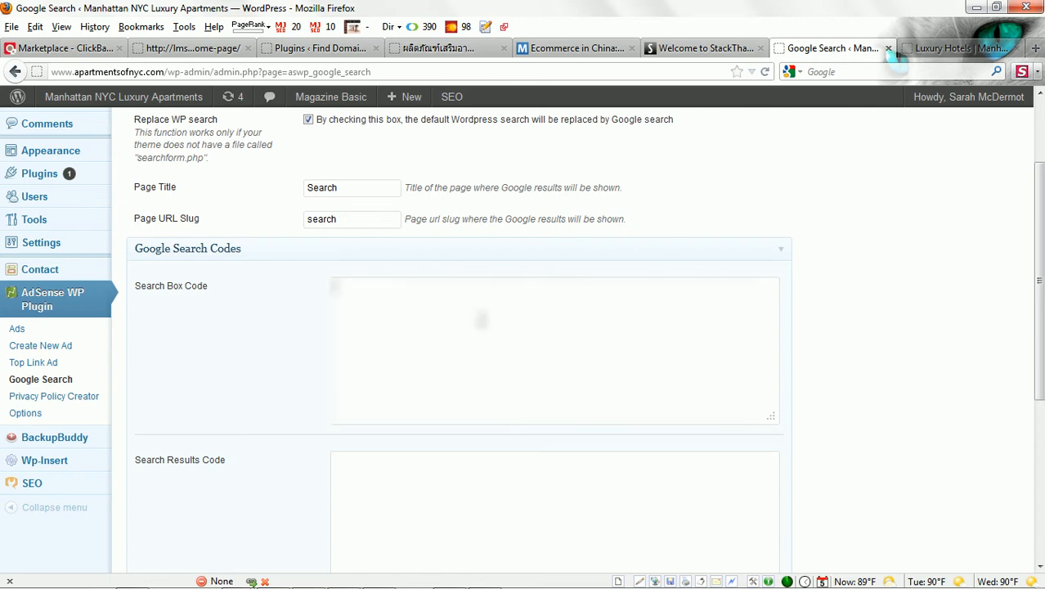
{"action": "key", "text": "ctrl+v"}
{"action": "left_click_drag", "start_coordinate": [1040, 303], "coordinate": [1041, 456]}
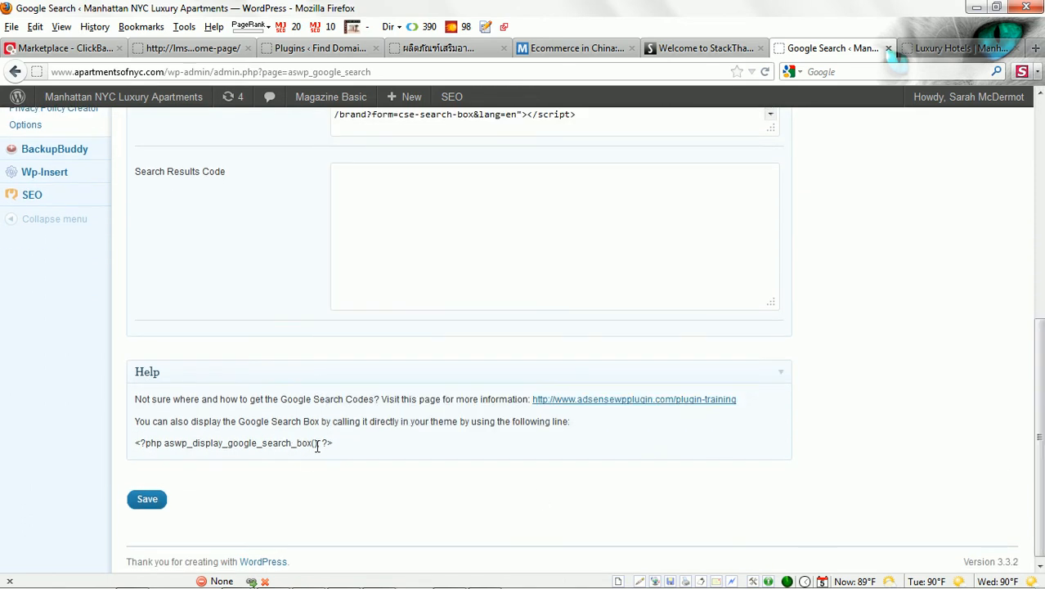
{"action": "left_click_drag", "start_coordinate": [334, 443], "coordinate": [137, 440]}
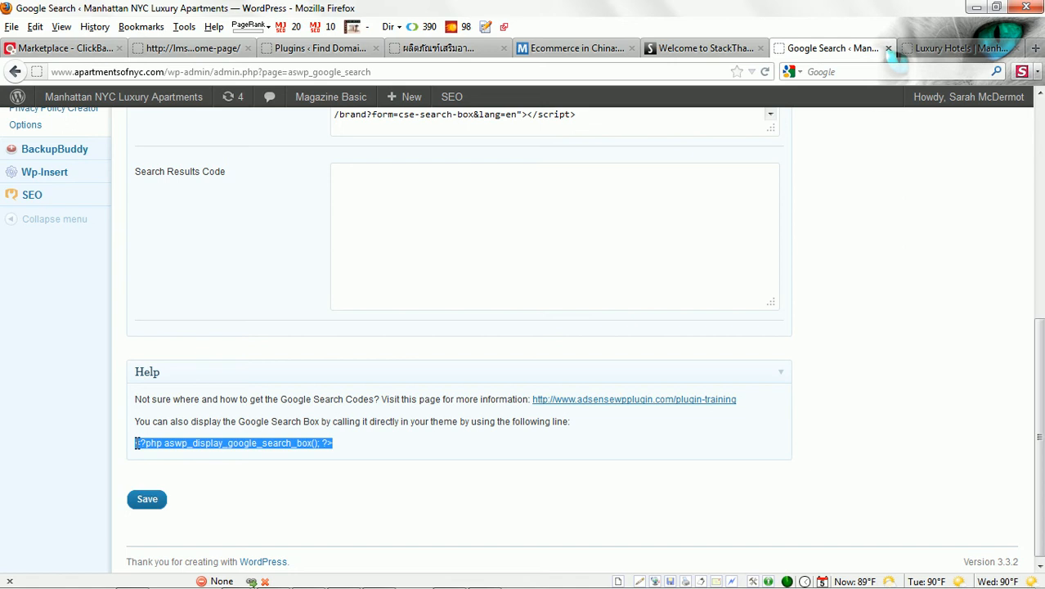
{"action": "left_click", "coordinate": [148, 501]}
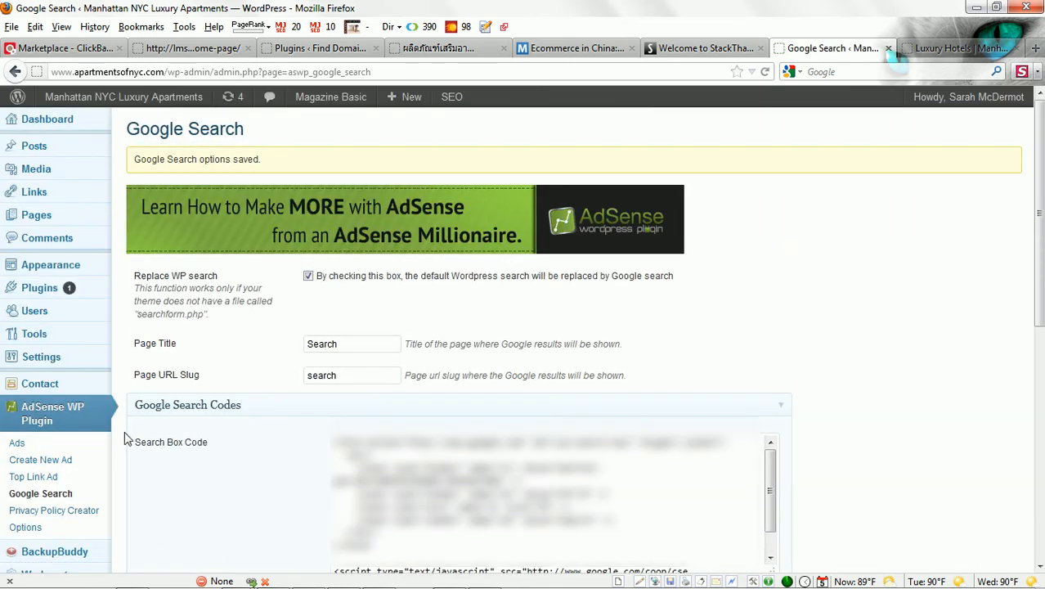
Remove the existing Google Search widget from Sidebar One and add a new Google Search widget above Recent Posts.
{"action": "mouse_move", "coordinate": [65, 271]}
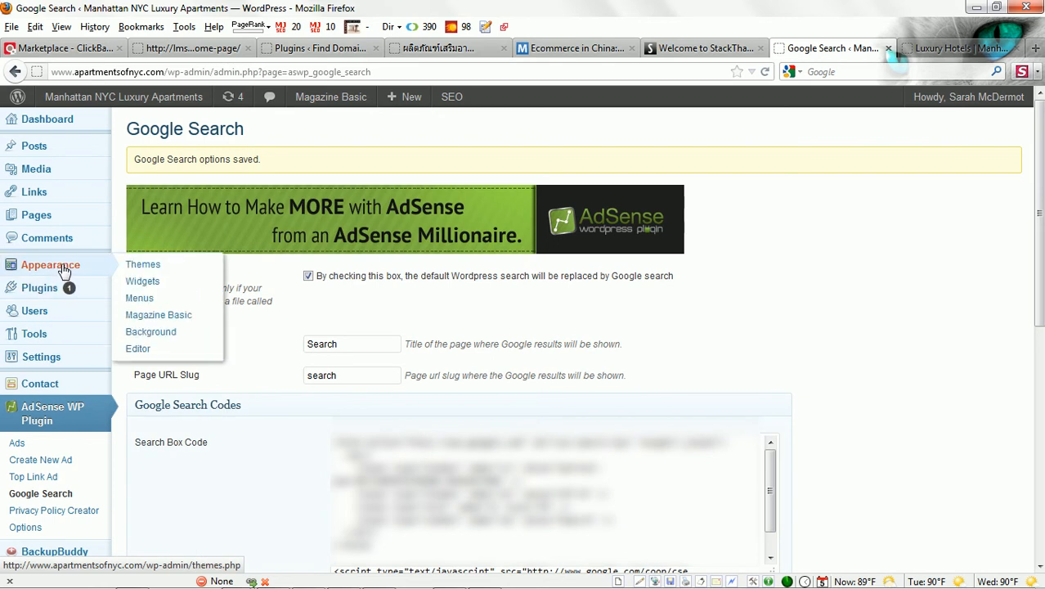
{"action": "left_click", "coordinate": [142, 280]}
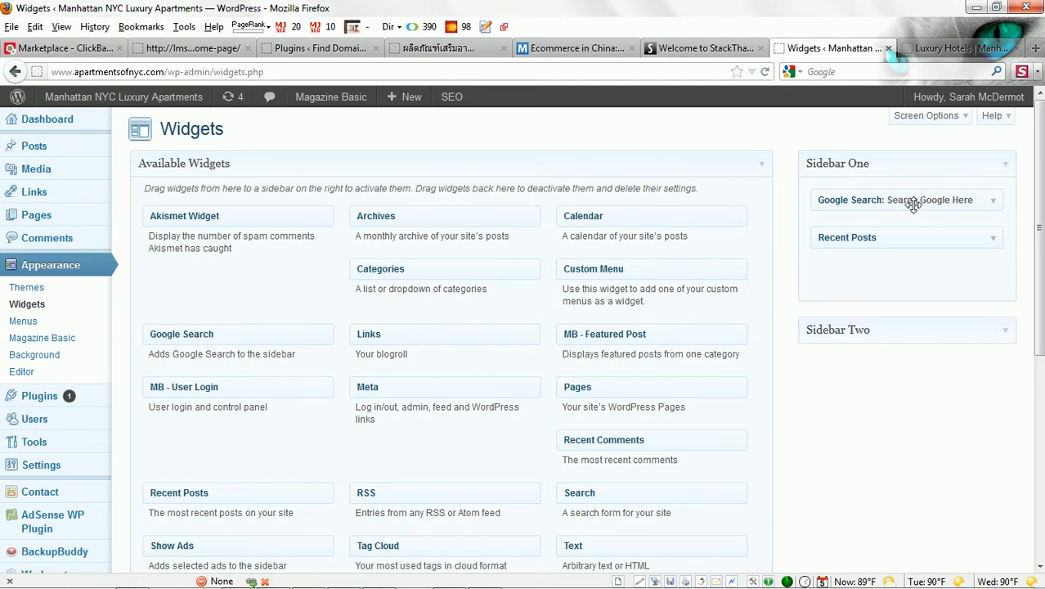
{"action": "left_click_drag", "start_coordinate": [913, 204], "coordinate": [253, 319]}
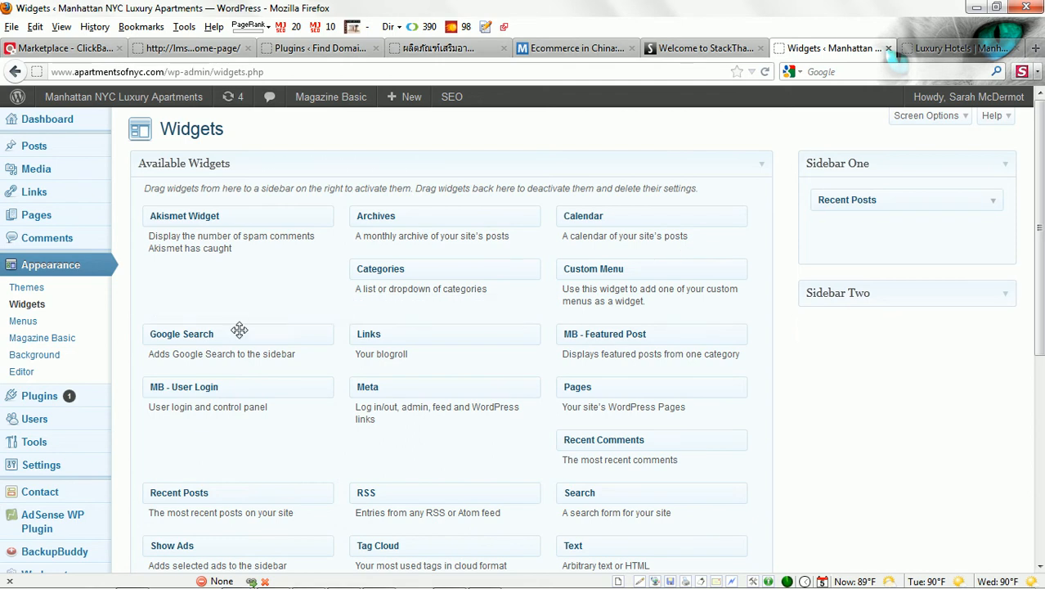
{"action": "left_click_drag", "start_coordinate": [186, 337], "coordinate": [865, 198]}
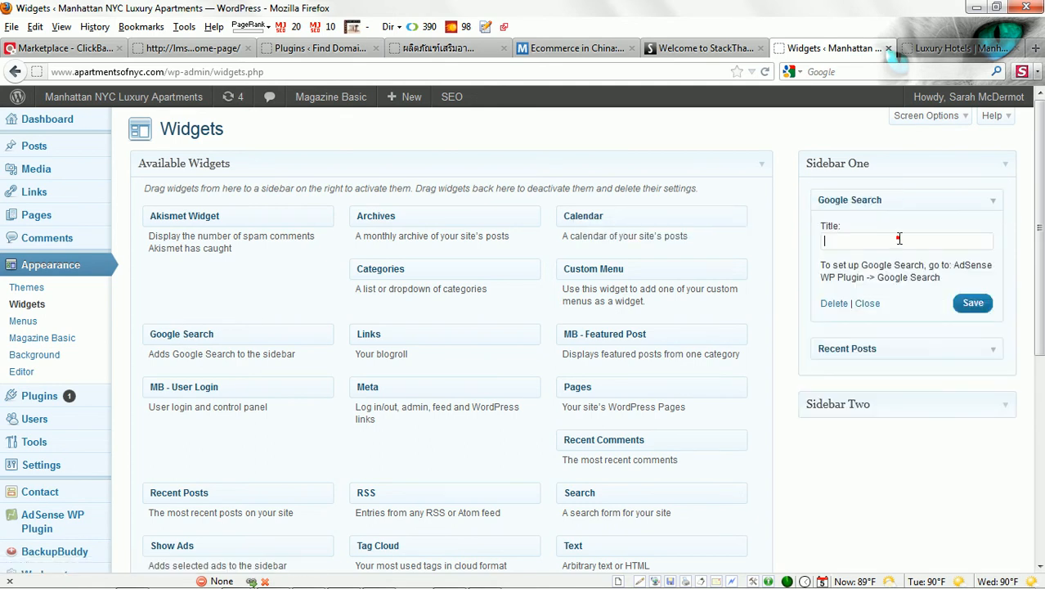
Title the new Google Search widget "Search Google Here" and save it.
{"action": "left_click", "coordinate": [899, 239]}
{"action": "type", "text": "S"}
{"action": "key", "text": "BackSpace"}
{"action": "type", "text": "Search Gog"}
{"action": "key", "text": "BackSpace"}
{"action": "type", "text": "gle Here"}
{"action": "left_click", "coordinate": [972, 304]}
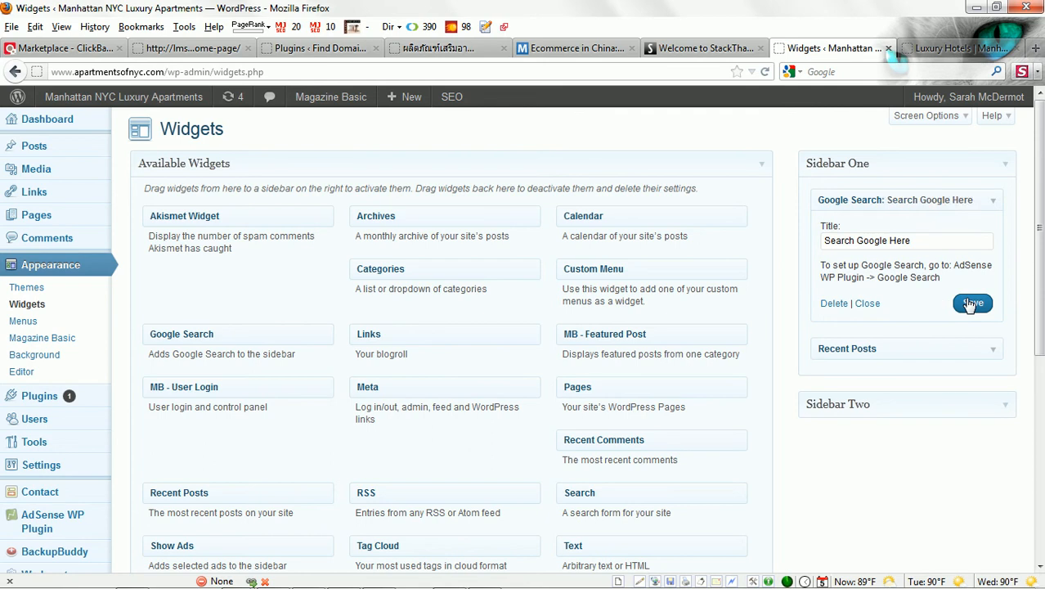
Examine the link ads at the top of the live Luxury Hotels page and review the plugin's Top Link Ad settings.
{"action": "left_click", "coordinate": [935, 49]}
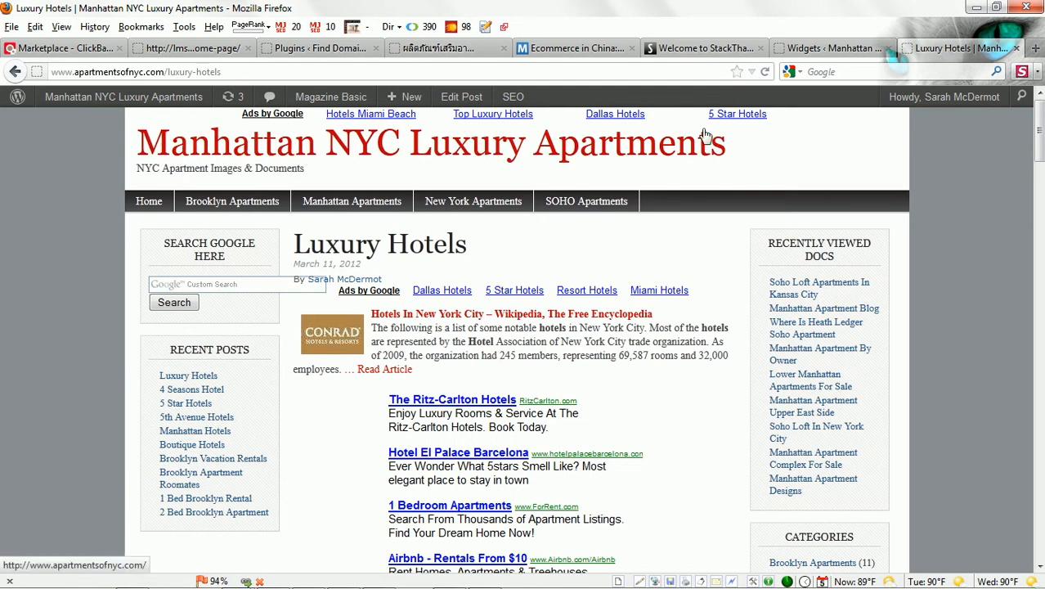
{"action": "left_click_drag", "start_coordinate": [787, 119], "coordinate": [247, 131]}
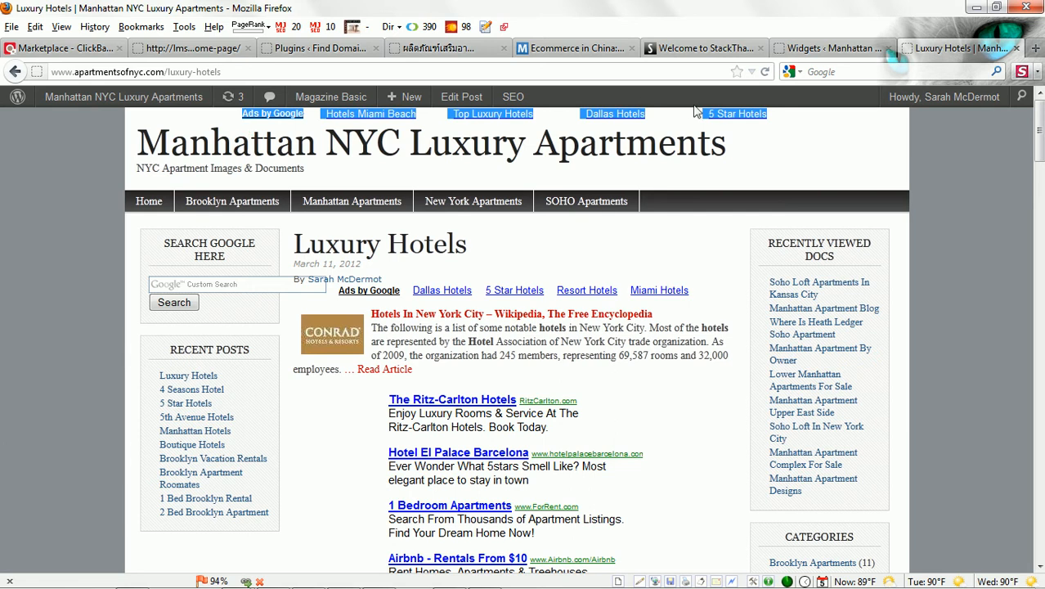
{"action": "left_click", "coordinate": [811, 48]}
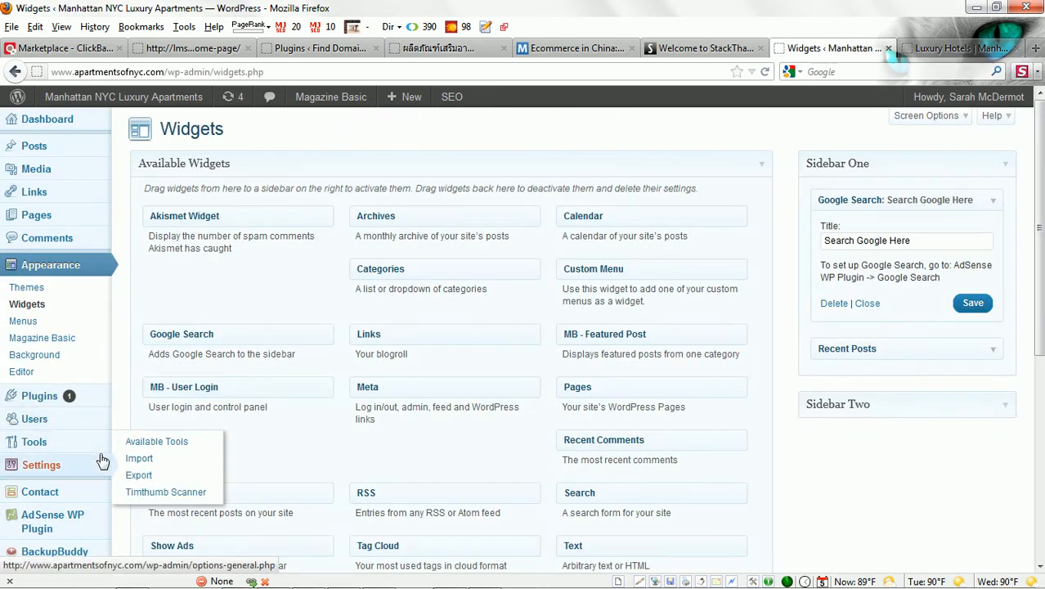
{"action": "mouse_move", "coordinate": [101, 463]}
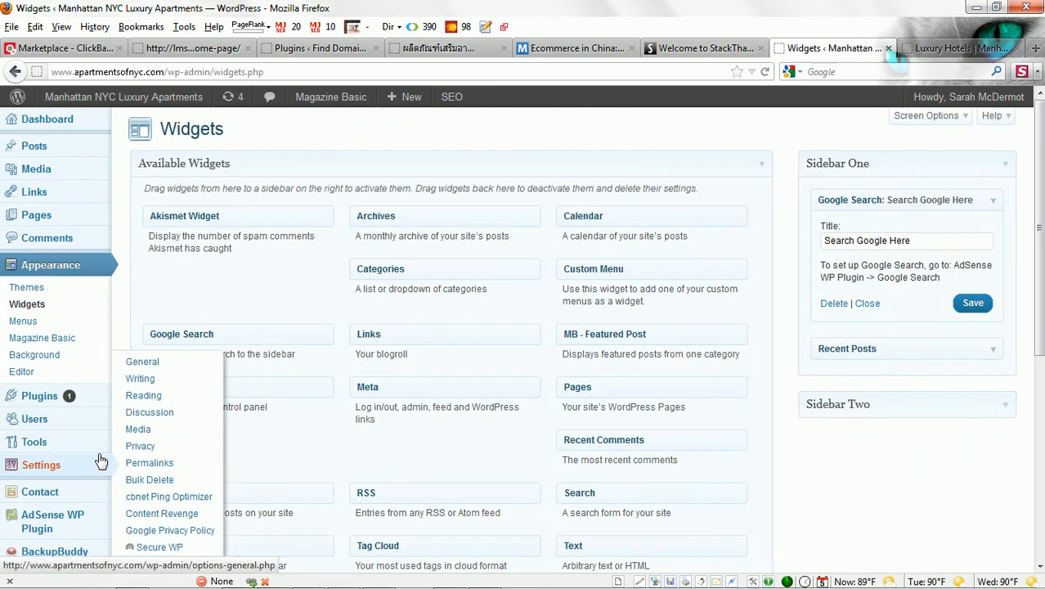
{"action": "left_click", "coordinate": [56, 517]}
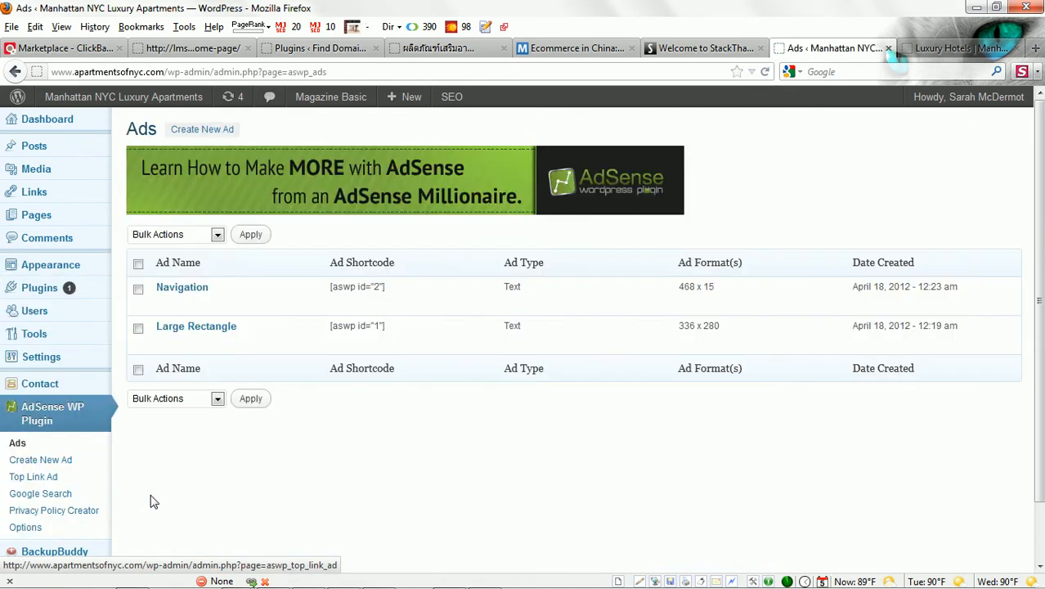
{"action": "left_click", "coordinate": [39, 478]}
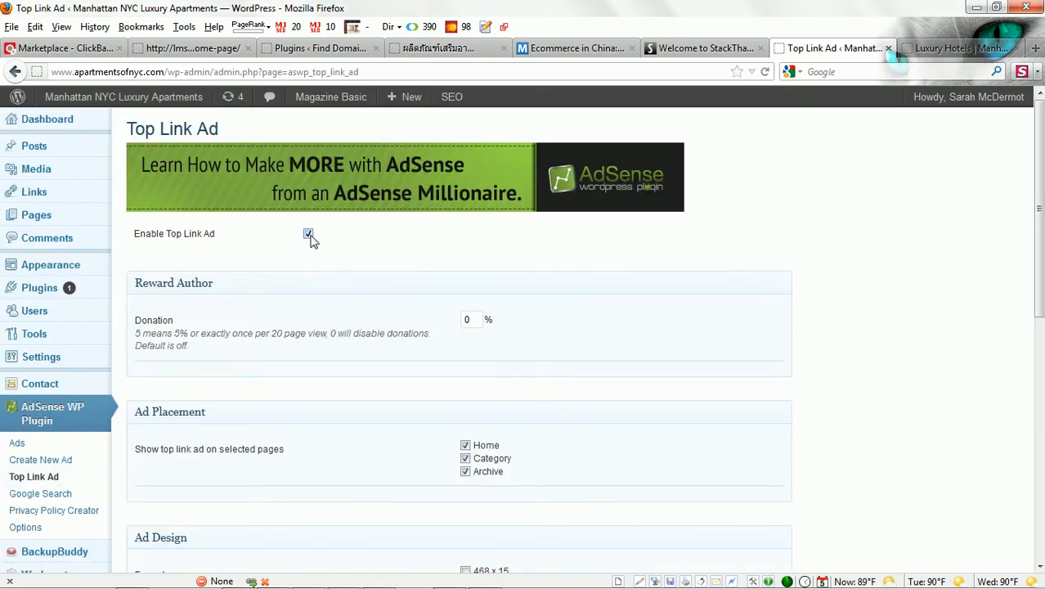
{"action": "left_click_drag", "start_coordinate": [1039, 154], "coordinate": [1039, 245]}
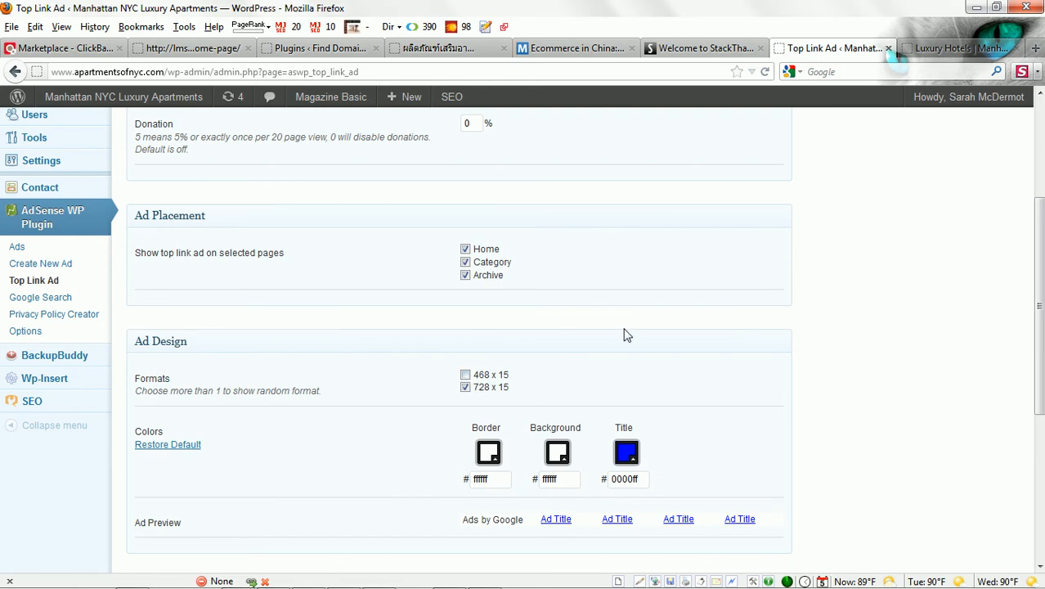
{"action": "left_click_drag", "start_coordinate": [1040, 237], "coordinate": [1029, 384]}
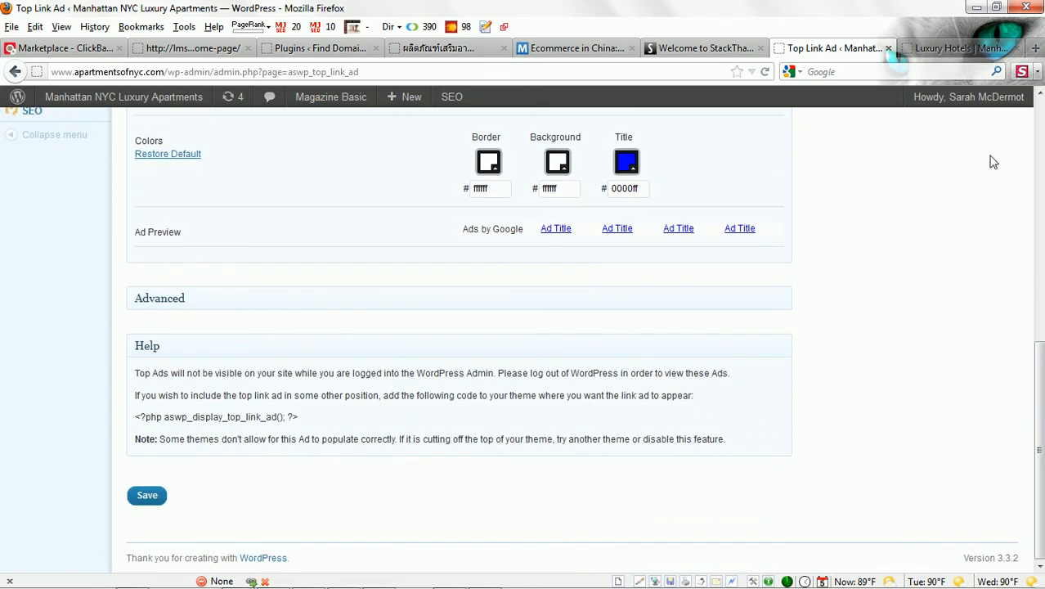
Open the live site's home page, then switch to Chrome and reload the Luxury Hotels page to check the sidebar search box.
{"action": "left_click", "coordinate": [957, 49]}
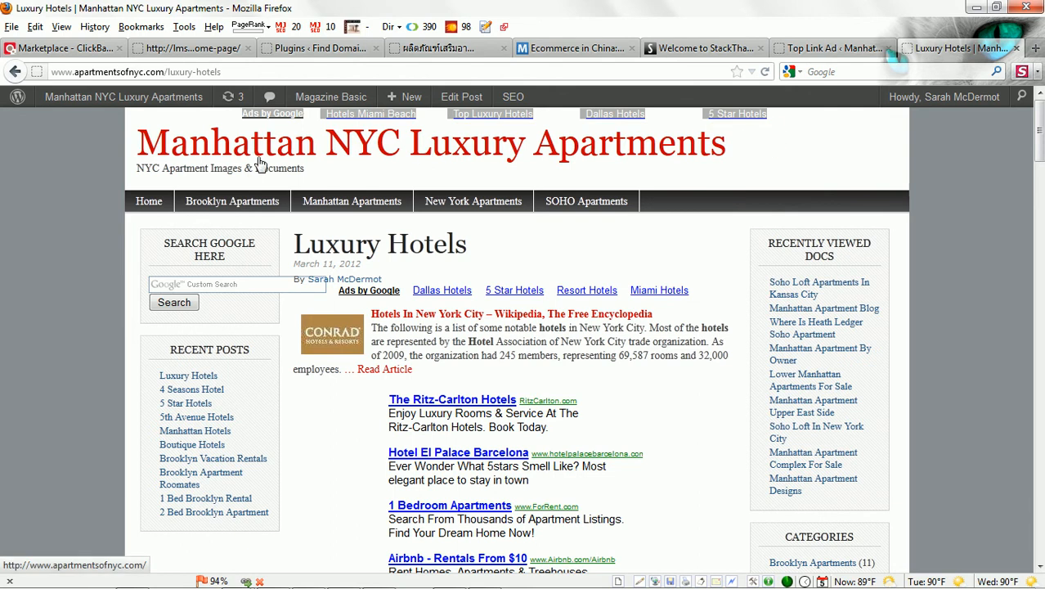
{"action": "left_click", "coordinate": [182, 127]}
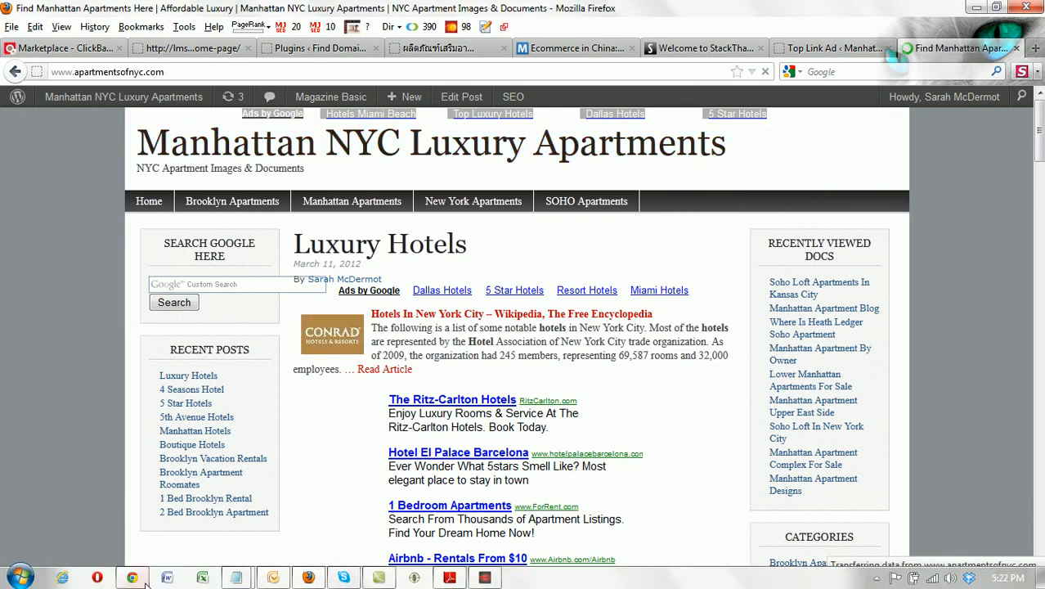
{"action": "left_click", "coordinate": [131, 579]}
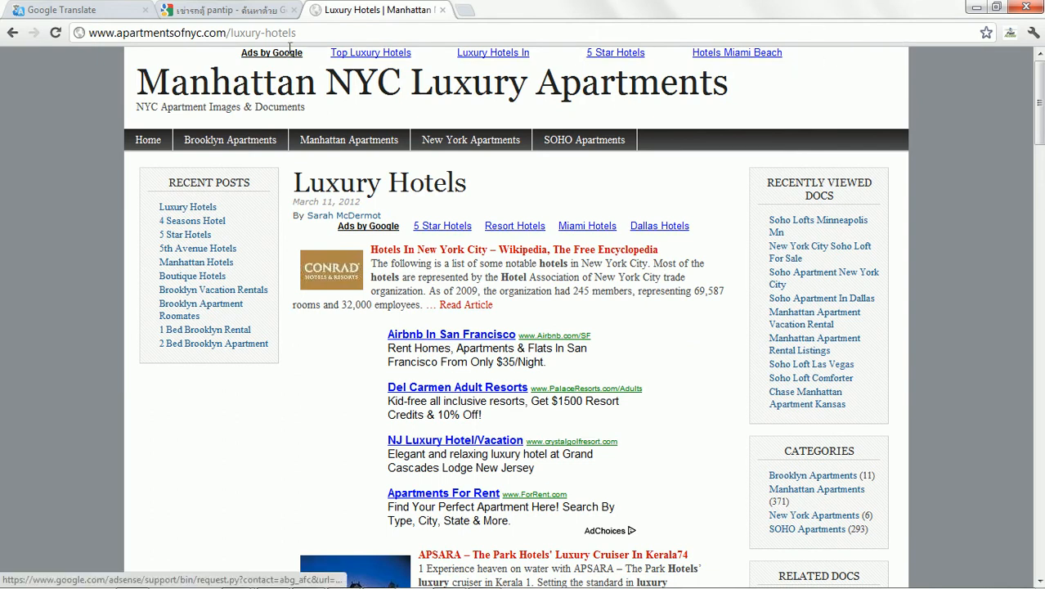
{"action": "left_click", "coordinate": [55, 33]}
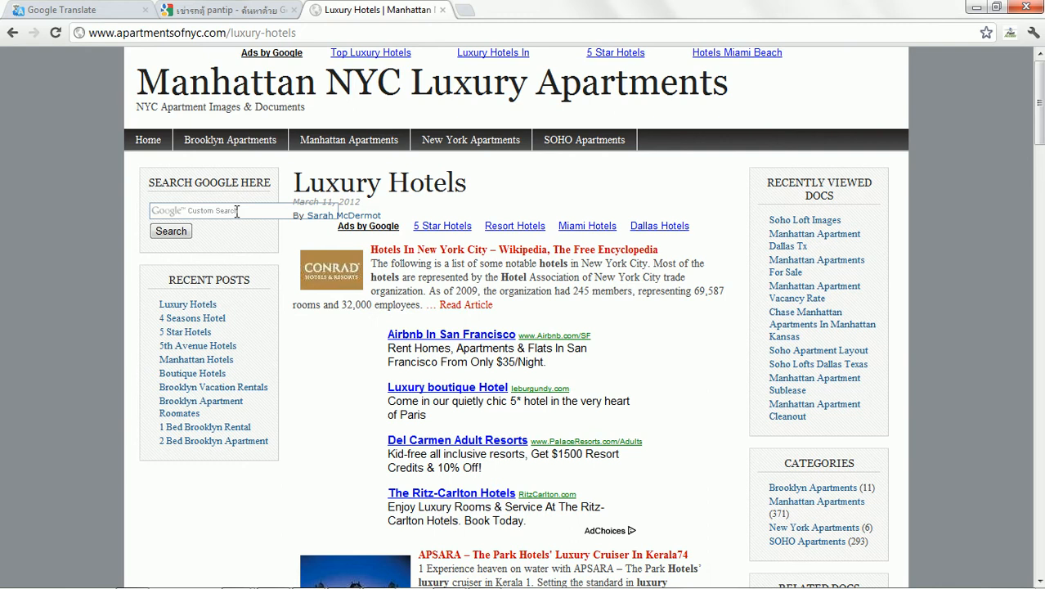
Switch back to Firefox and open the AdSense WP Plugin's Google Search settings.
{"action": "mouse_move", "coordinate": [296, 583]}
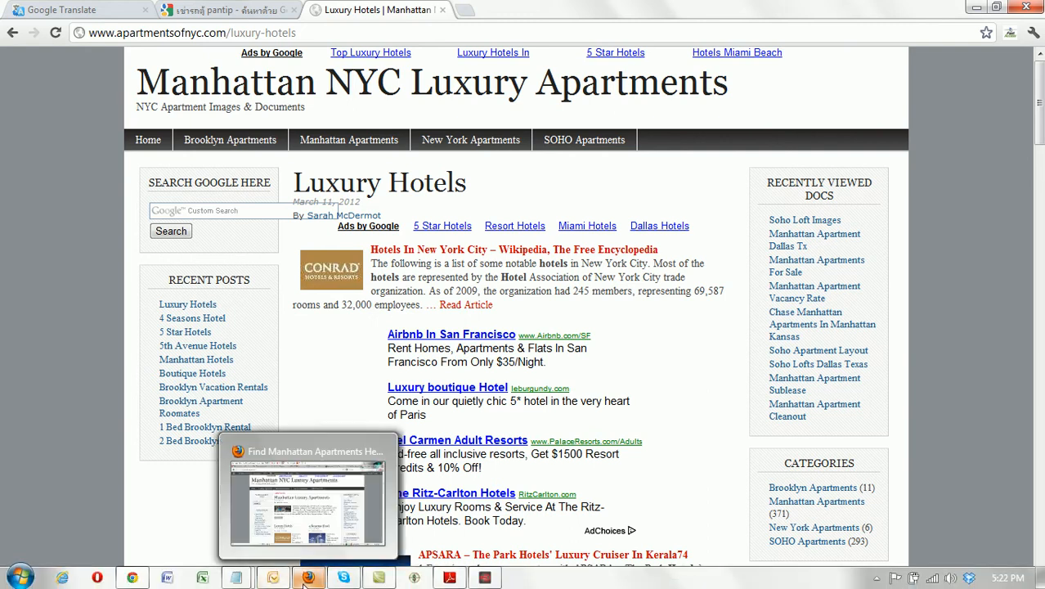
{"action": "left_click", "coordinate": [304, 581]}
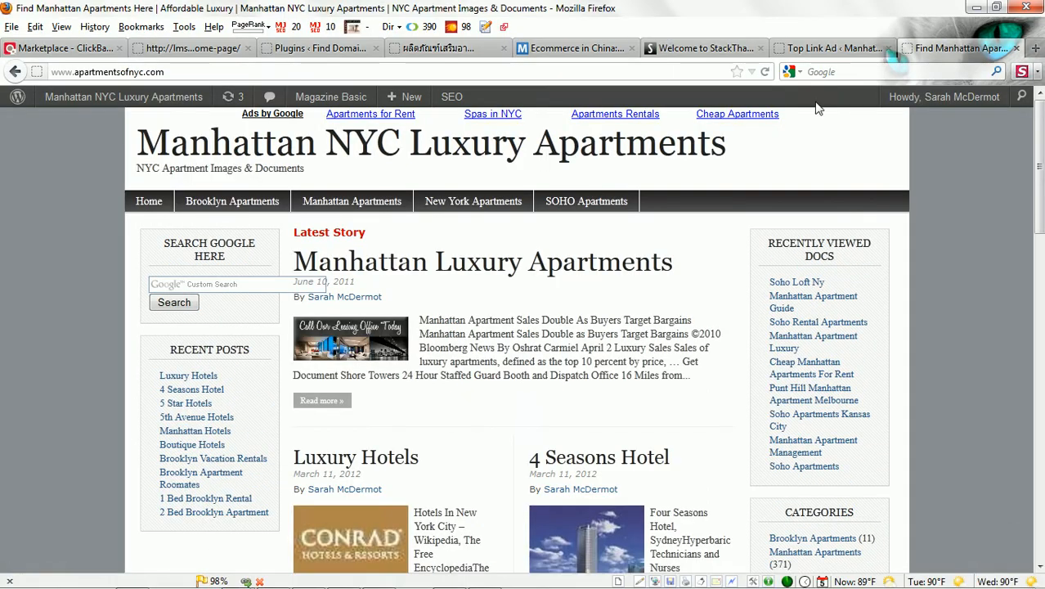
{"action": "left_click", "coordinate": [806, 51]}
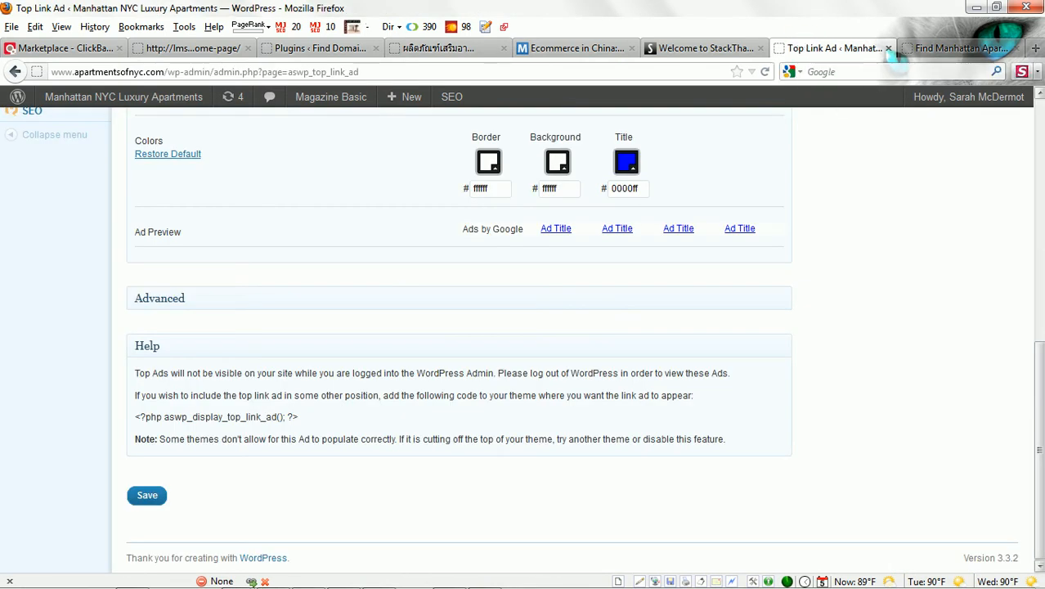
{"action": "scroll", "coordinate": [841, 106], "scroll_direction": "up", "scroll_amount": 2}
{"action": "left_click_drag", "start_coordinate": [1043, 363], "coordinate": [1038, 261]}
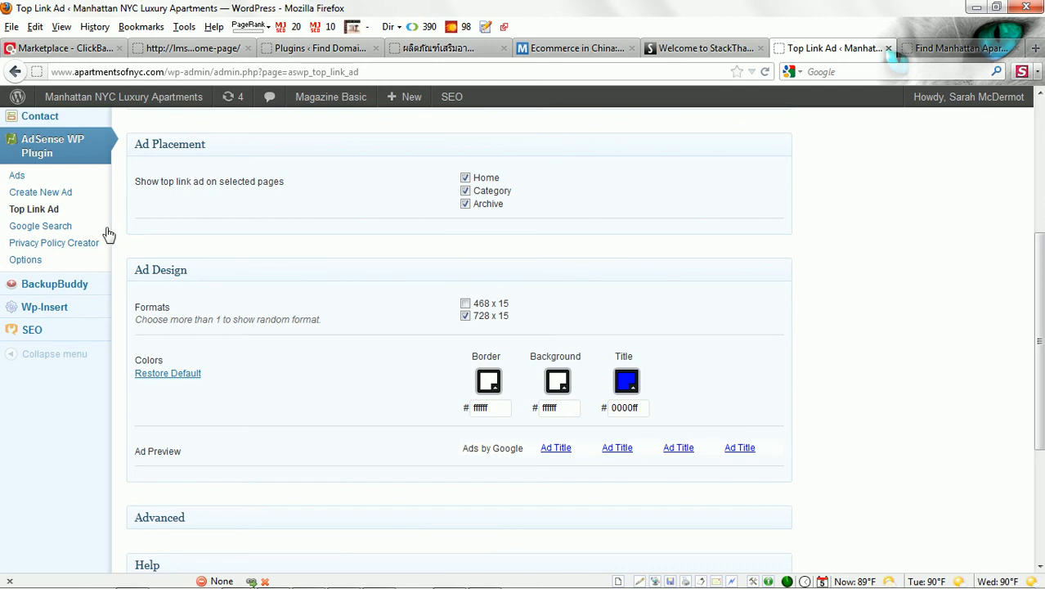
{"action": "left_click", "coordinate": [60, 230]}
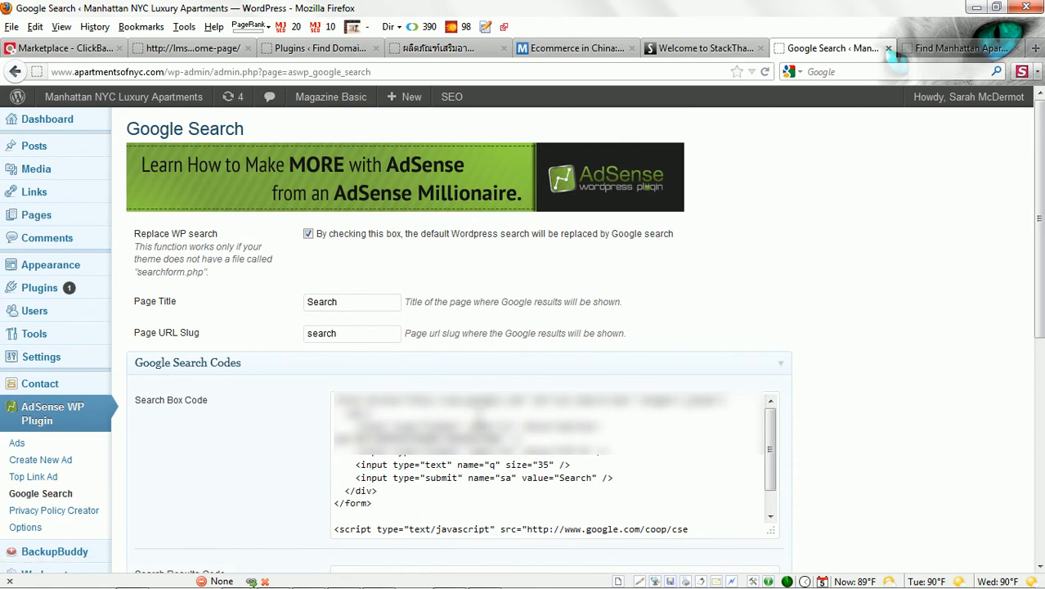
Set the text input's size to 24 in the Search Box Code and save the Google Search options.
{"action": "left_click", "coordinate": [532, 466]}
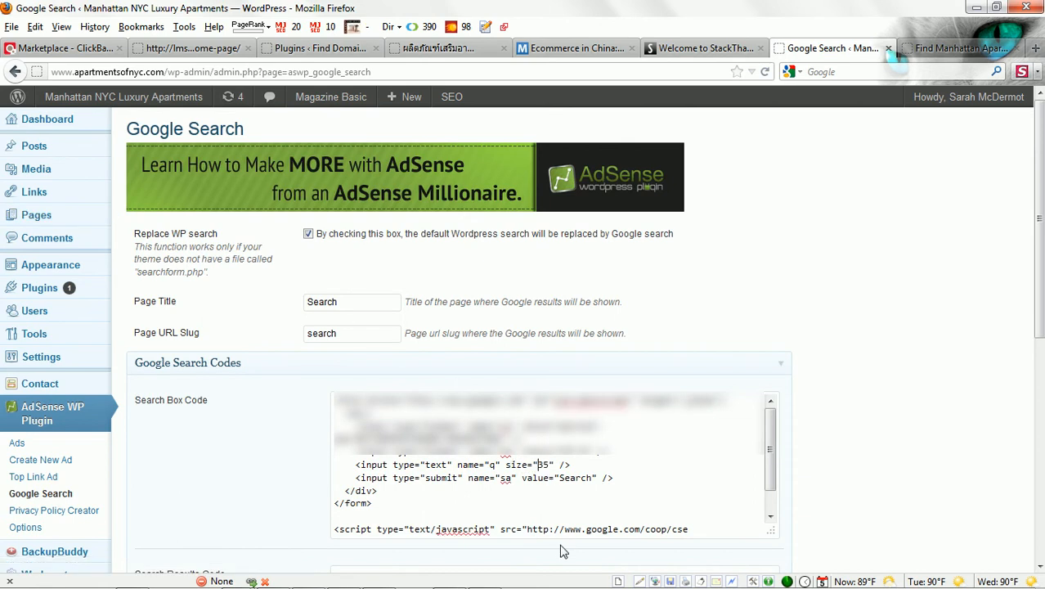
{"action": "key", "text": "Delete"}
{"action": "key", "text": "Delete"}
{"action": "type", "text": "34"}
{"action": "key", "text": "BackSpace"}
{"action": "key", "text": "BackSpace"}
{"action": "type", "text": "24"}
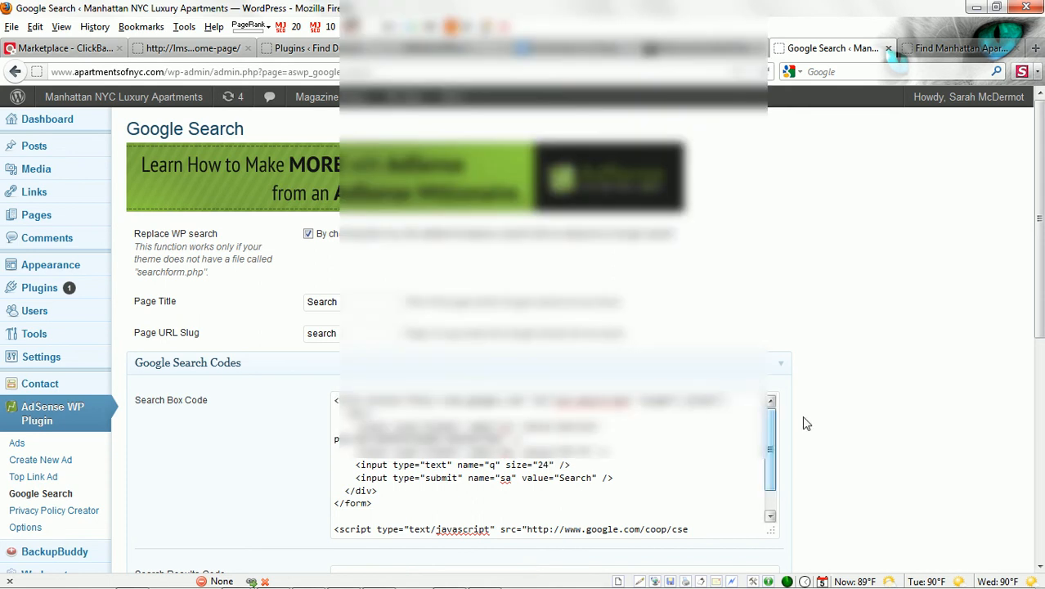
{"action": "left_click_drag", "start_coordinate": [1040, 250], "coordinate": [1042, 476]}
{"action": "left_click", "coordinate": [141, 499]}
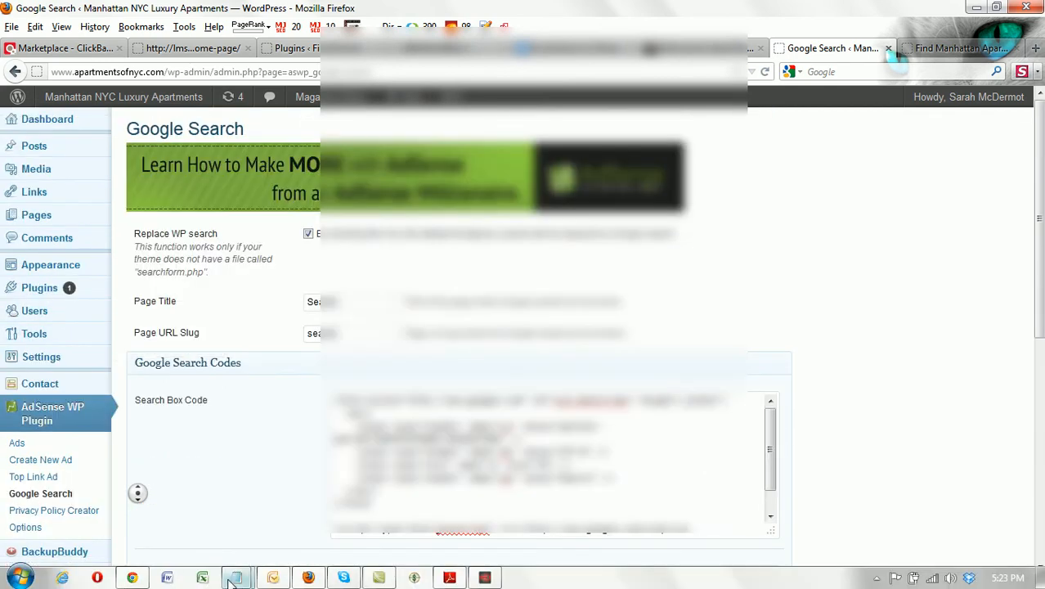
Switch to Chrome, reload the Luxury Hotels page to check the search box's width, and return to Firefox.
{"action": "left_click", "coordinate": [132, 578]}
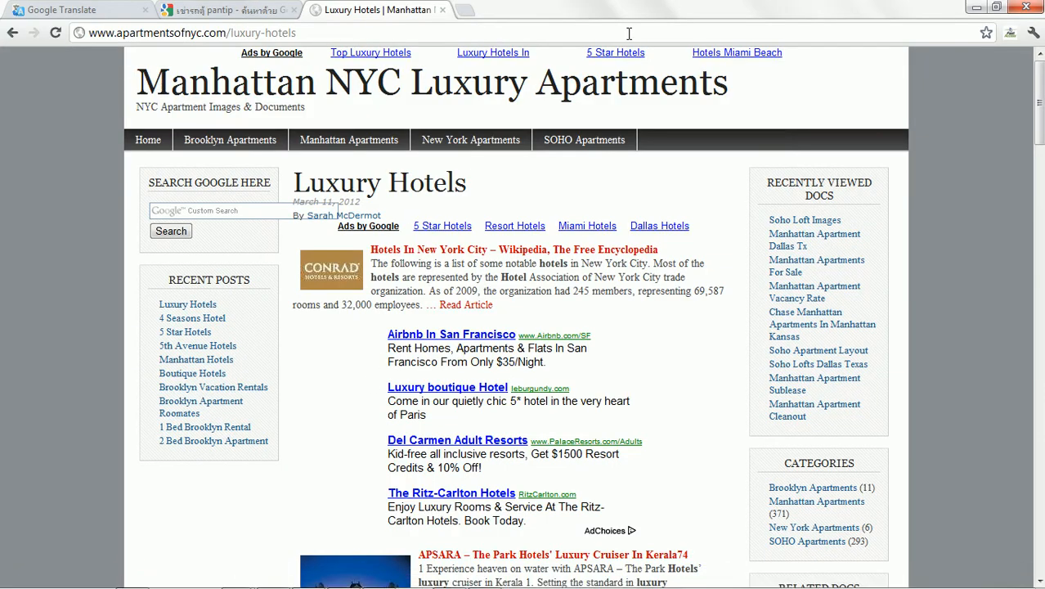
{"action": "left_click", "coordinate": [55, 32]}
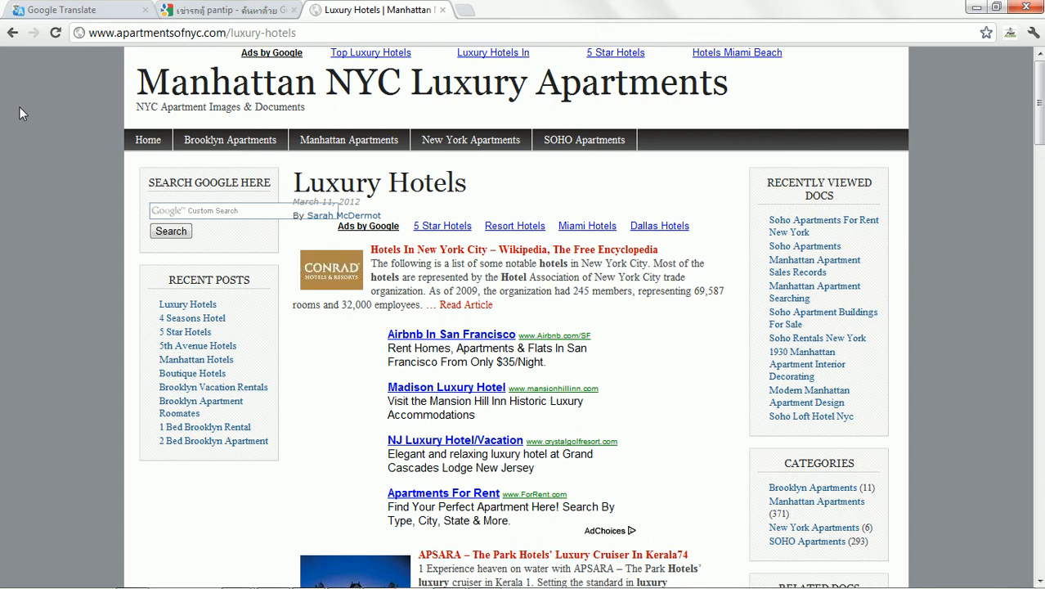
{"action": "key", "text": "F5"}
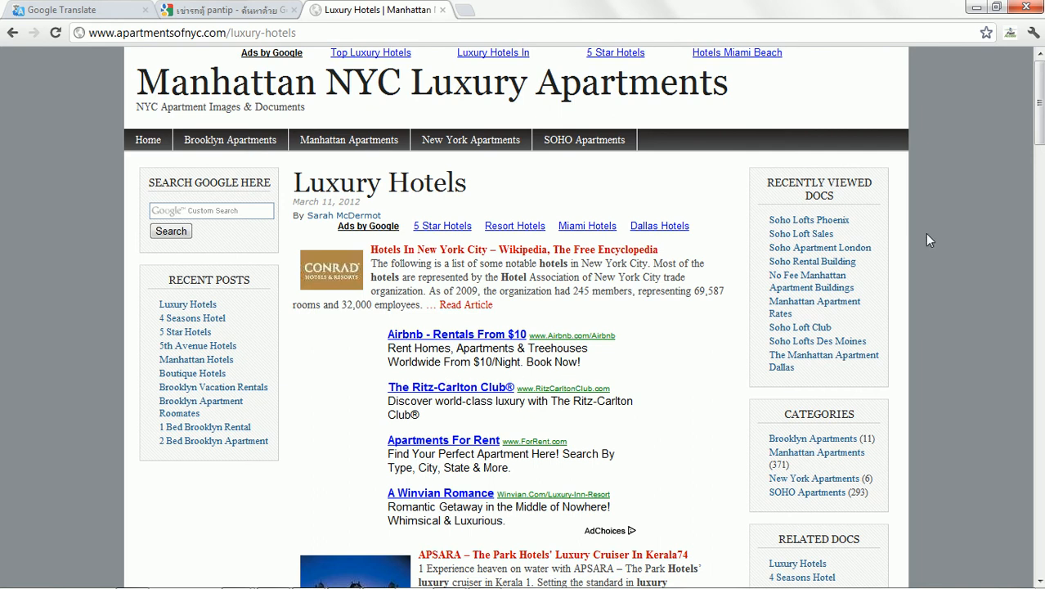
{"action": "left_click", "coordinate": [1037, 125]}
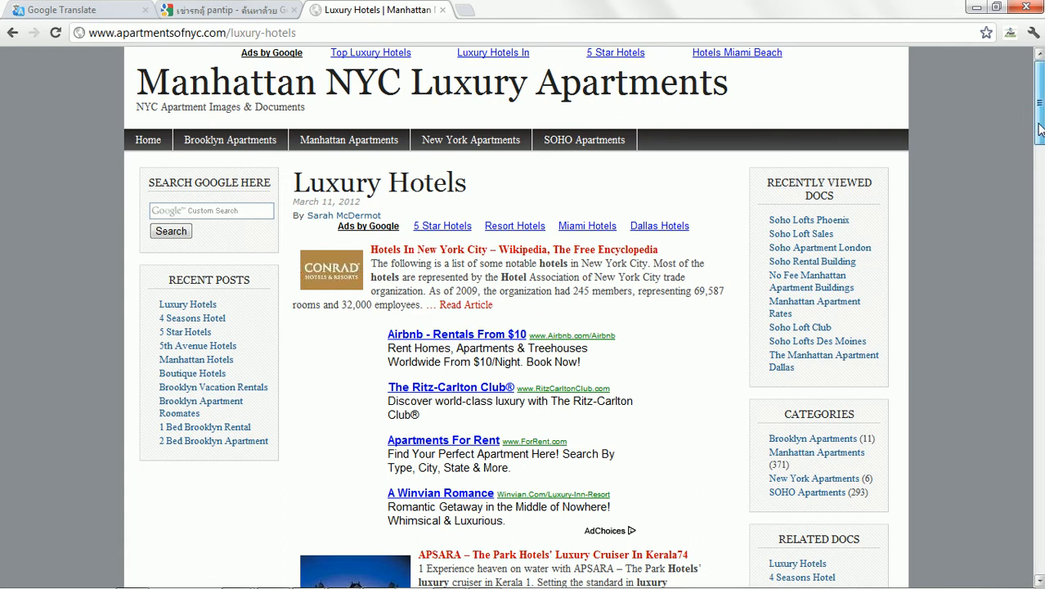
{"action": "left_click_drag", "start_coordinate": [1039, 127], "coordinate": [1027, 85]}
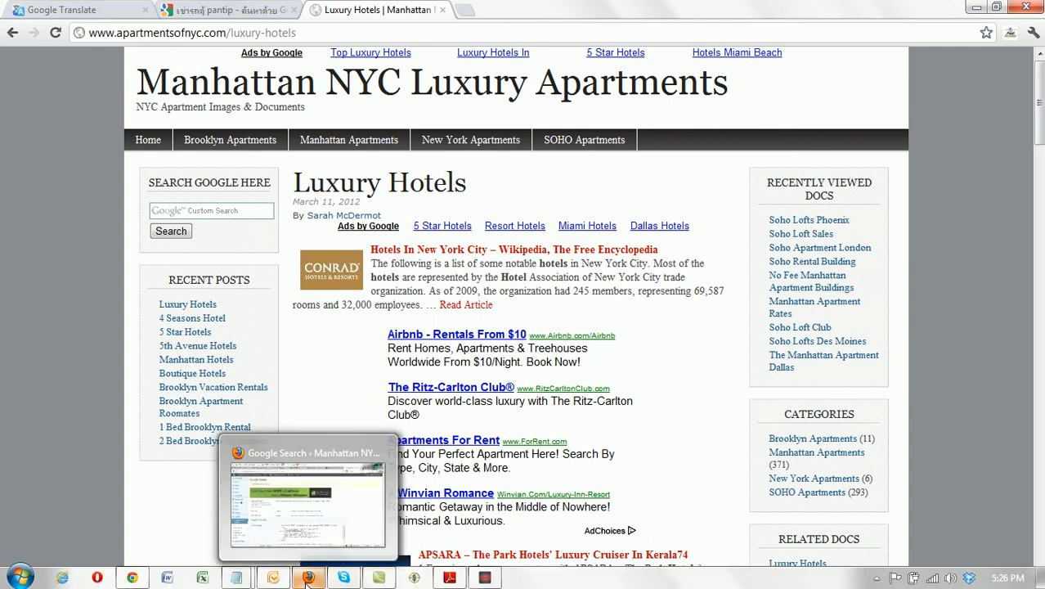
{"action": "left_click", "coordinate": [307, 579]}
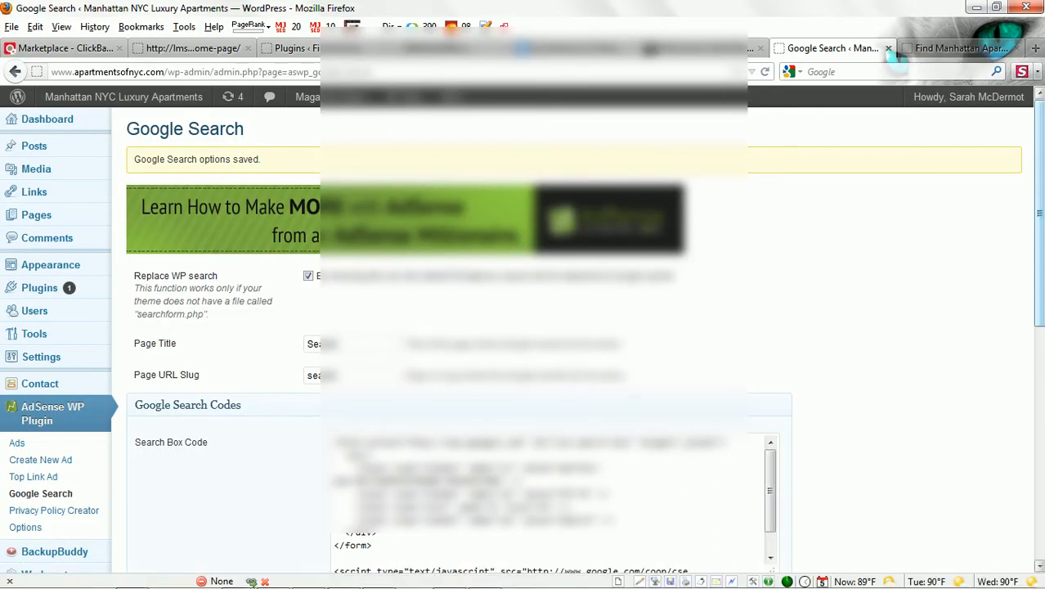
Open the AdSense WP Plugin's Privacy Policy Creator and review the policy sections it offers.
{"action": "scroll", "coordinate": [389, 314], "scroll_direction": "down", "scroll_amount": 3}
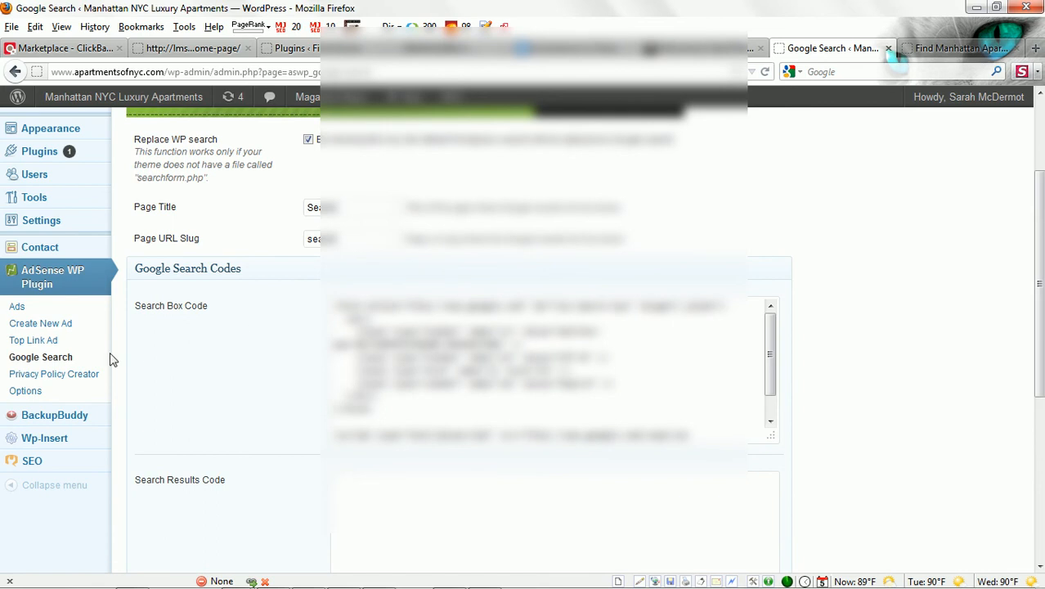
{"action": "left_click", "coordinate": [77, 375]}
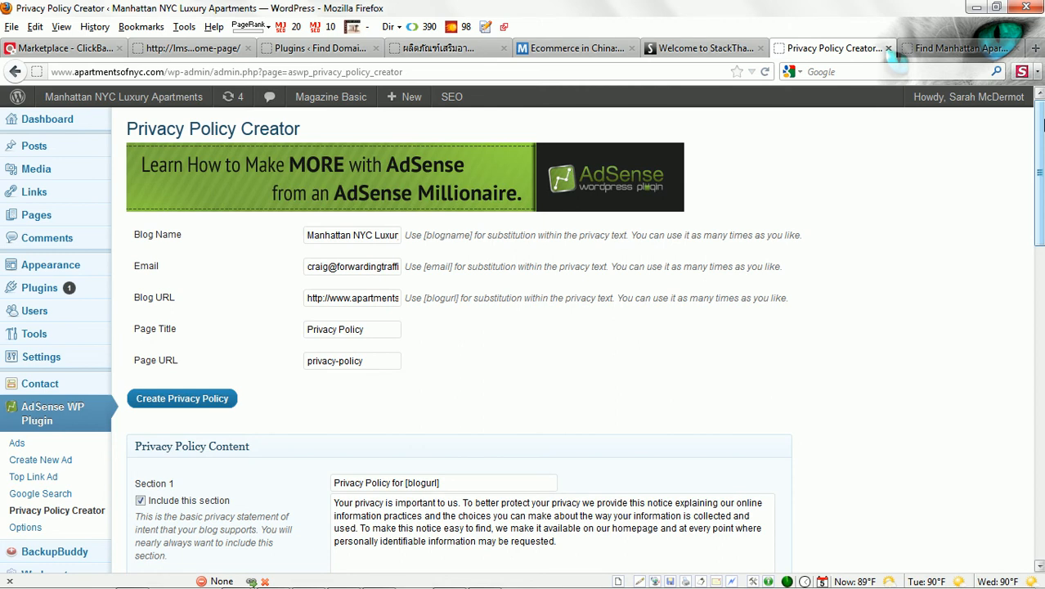
{"action": "left_click_drag", "start_coordinate": [1042, 123], "coordinate": [1042, 189]}
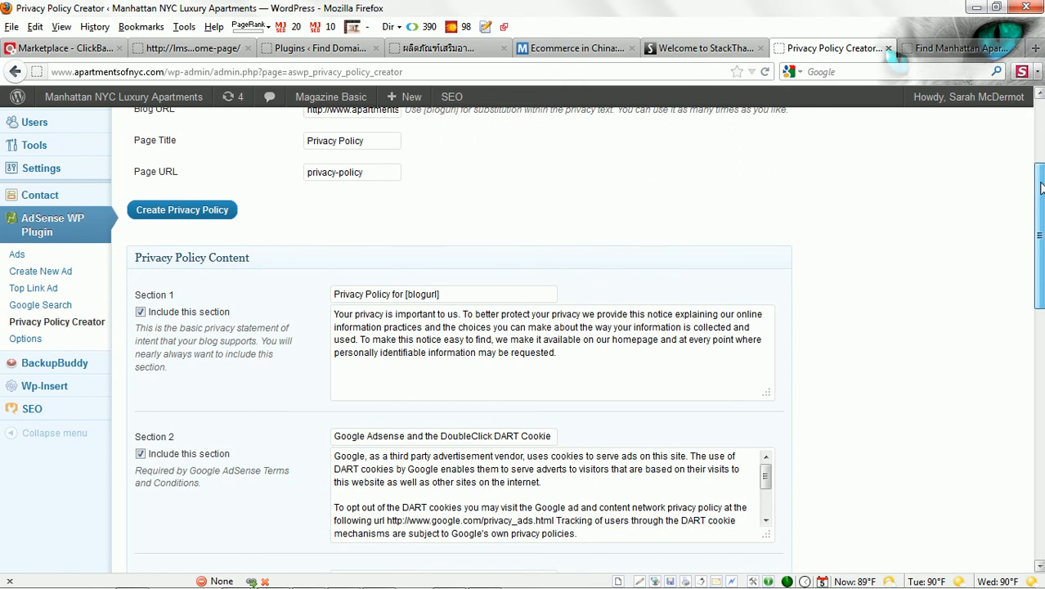
{"action": "left_click_drag", "start_coordinate": [1041, 188], "coordinate": [1033, 394]}
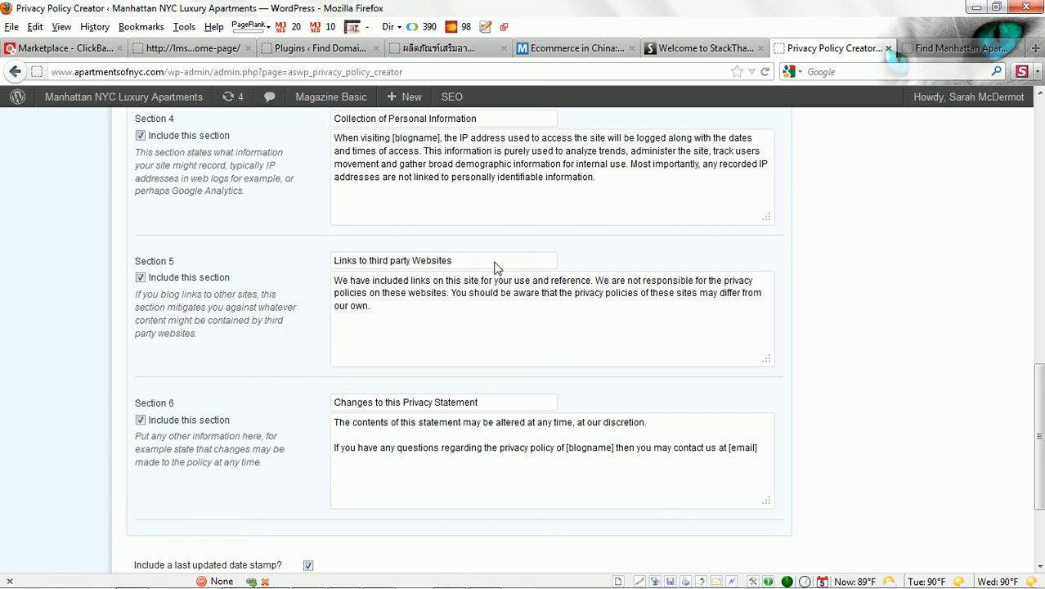
{"action": "scroll", "coordinate": [1022, 311], "scroll_direction": "up", "scroll_amount": 8}
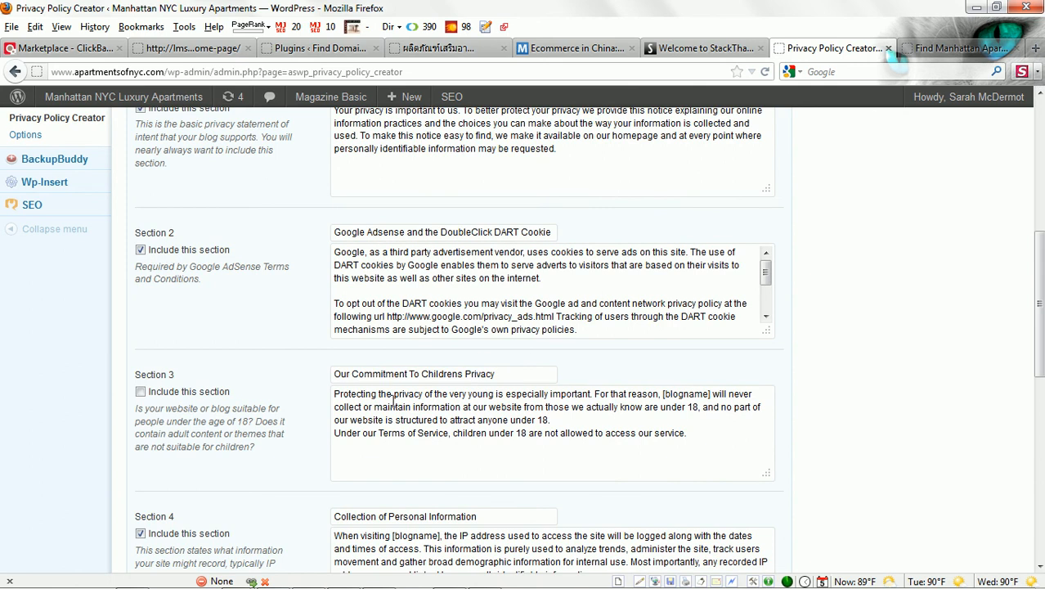
Include Section 3, "Our Commitment To Childrens Privacy", and create the Privacy Policy page.
{"action": "left_click", "coordinate": [140, 391]}
{"action": "left_click_drag", "start_coordinate": [1032, 299], "coordinate": [1024, 182]}
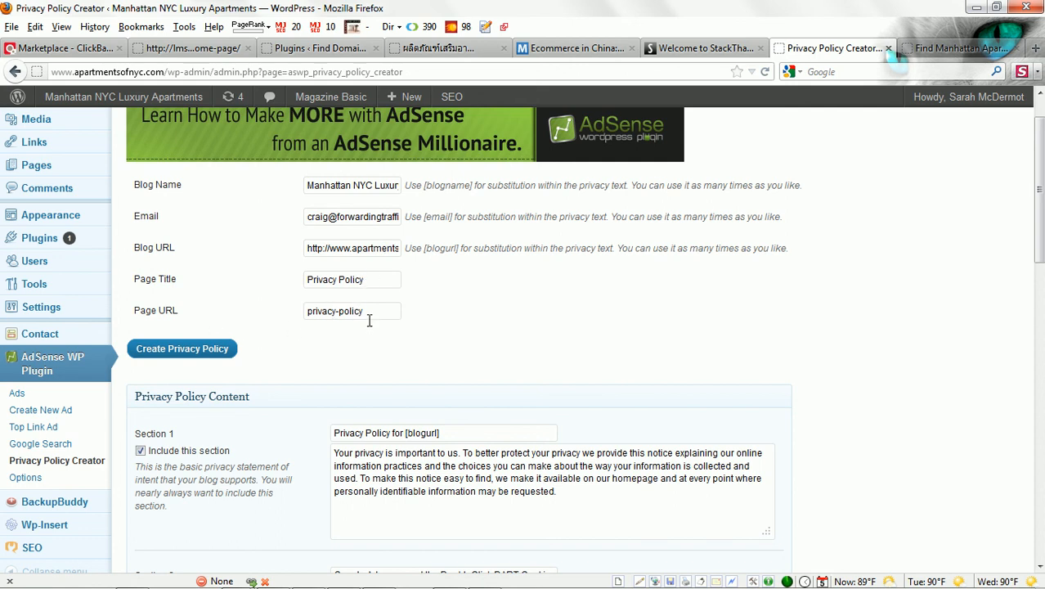
{"action": "left_click_drag", "start_coordinate": [1042, 186], "coordinate": [1042, 203]}
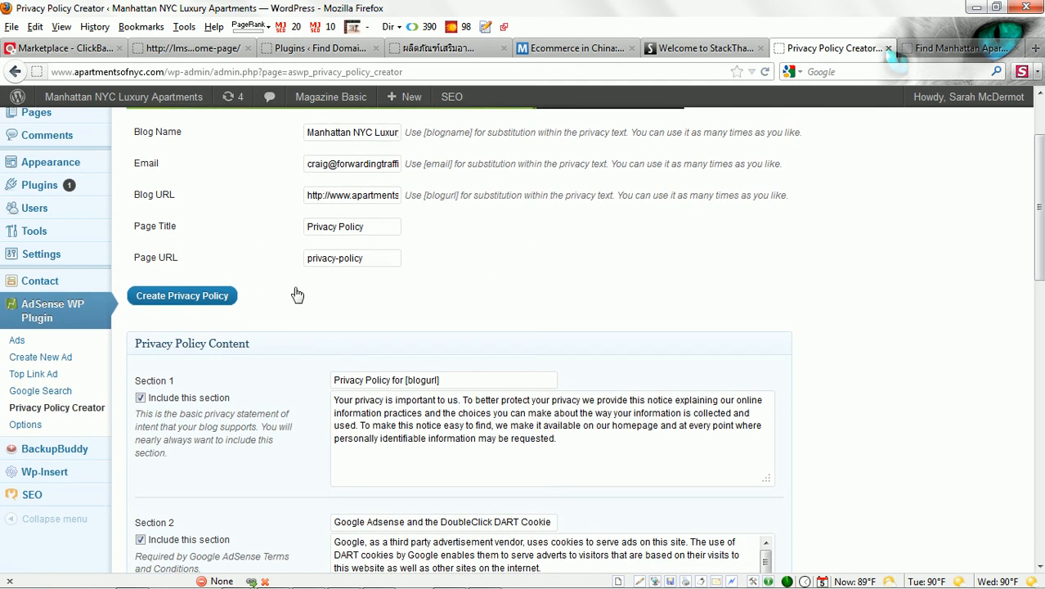
{"action": "left_click", "coordinate": [201, 298]}
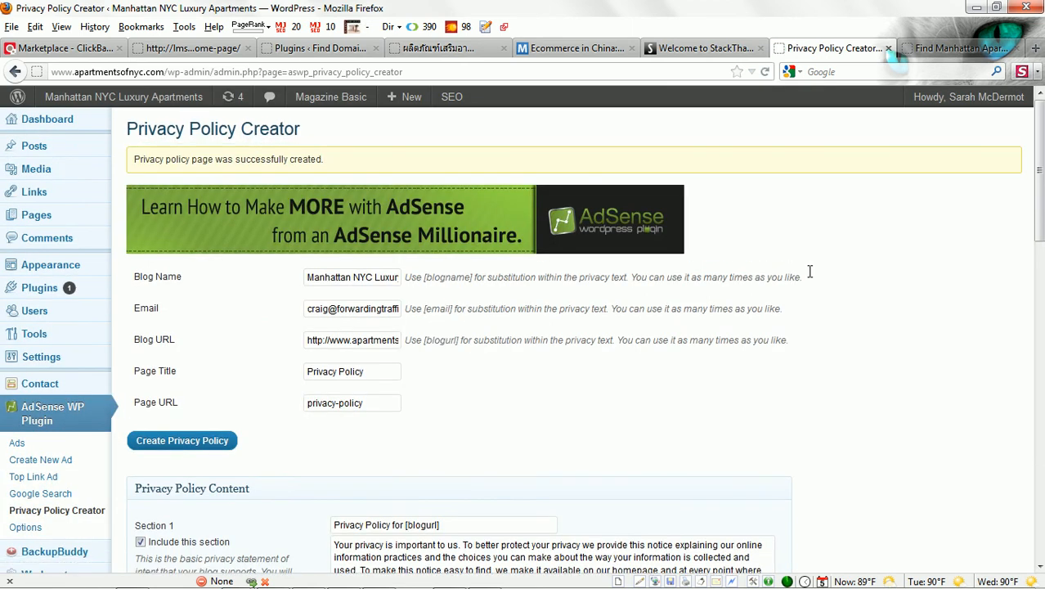
Clear the option to include a last updated date stamp in the privacy policy.
{"action": "left_click_drag", "start_coordinate": [1042, 196], "coordinate": [1024, 556]}
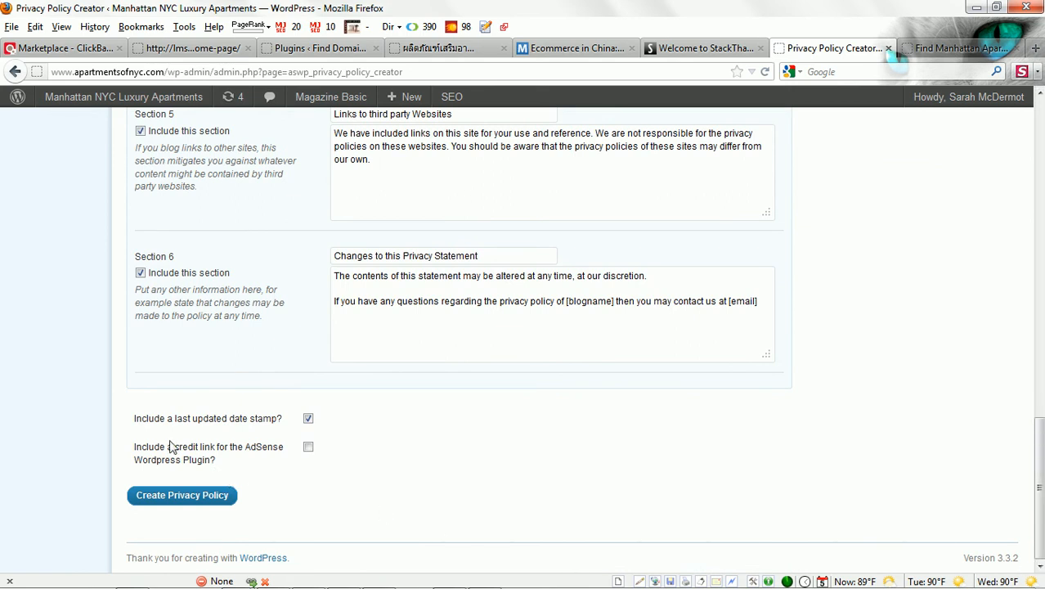
{"action": "left_click", "coordinate": [309, 419]}
{"action": "key", "text": "Home"}
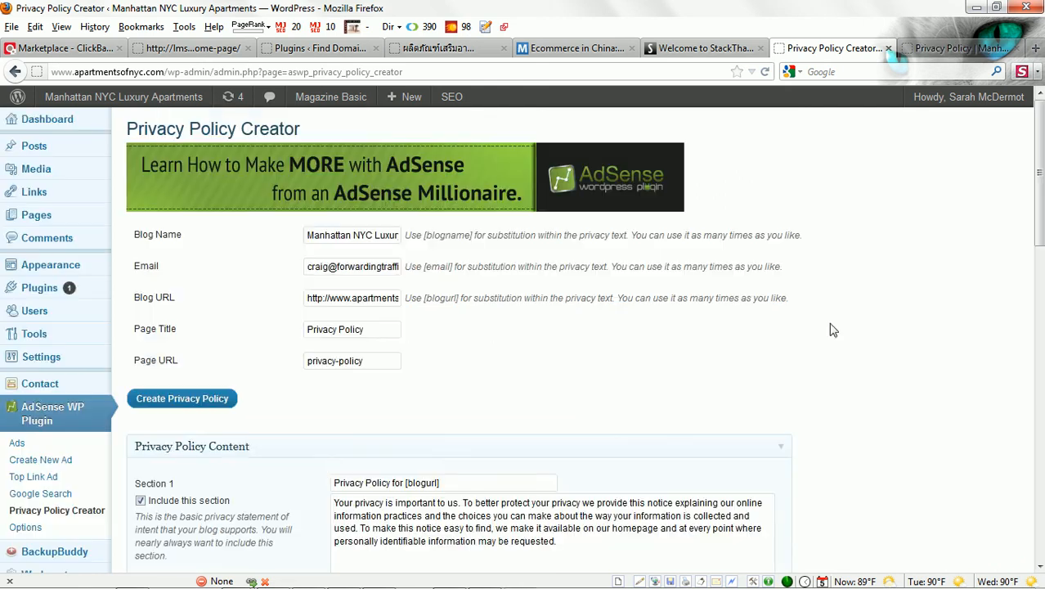
Open the site's Privacy Policy page for editing, then look through its published version on the live site.
{"action": "left_click", "coordinate": [38, 216]}
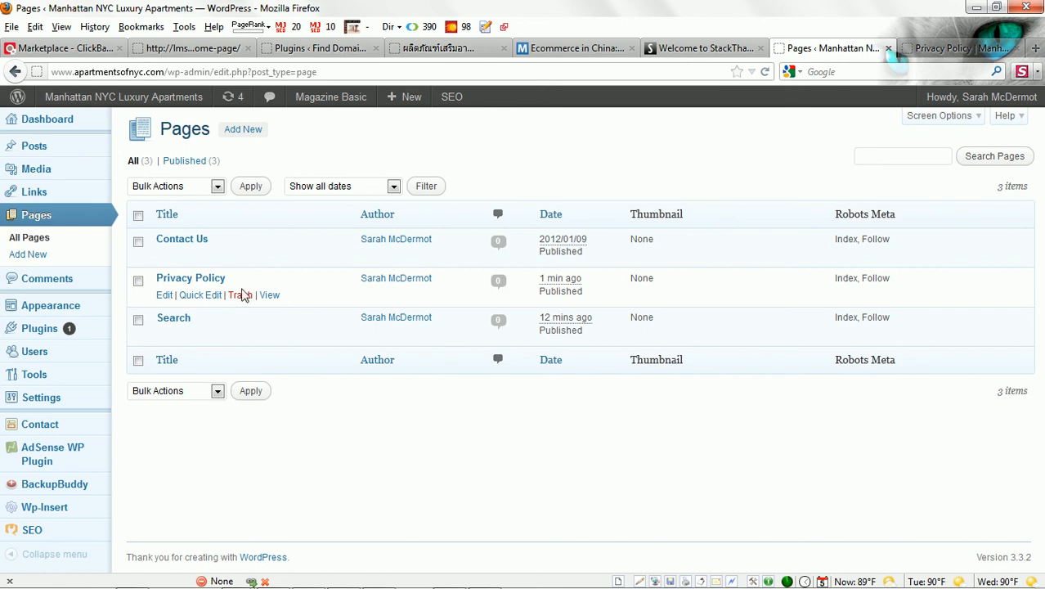
{"action": "left_click", "coordinate": [205, 281]}
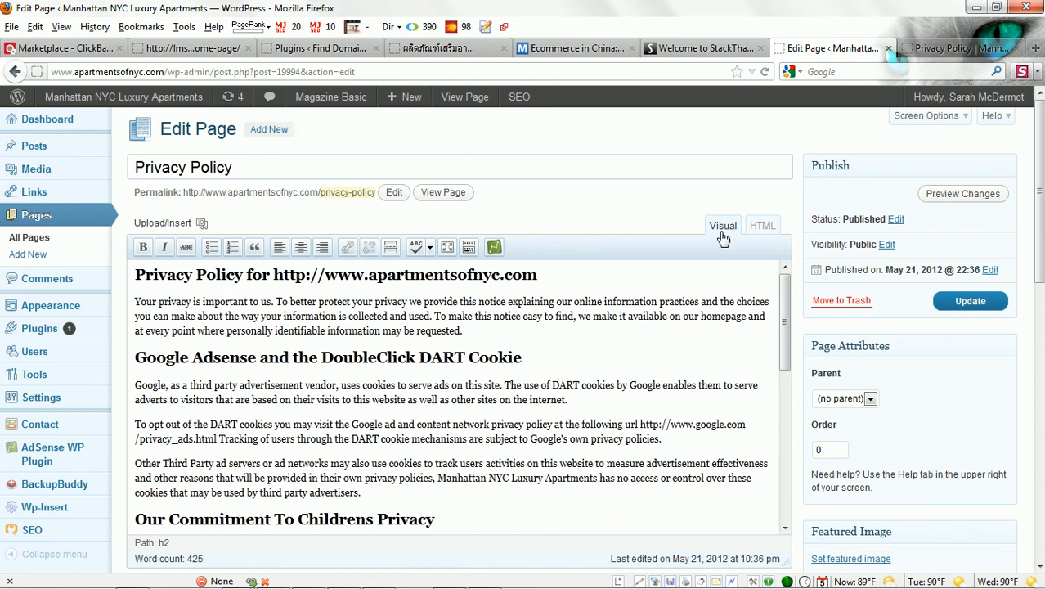
{"action": "left_click", "coordinate": [936, 48]}
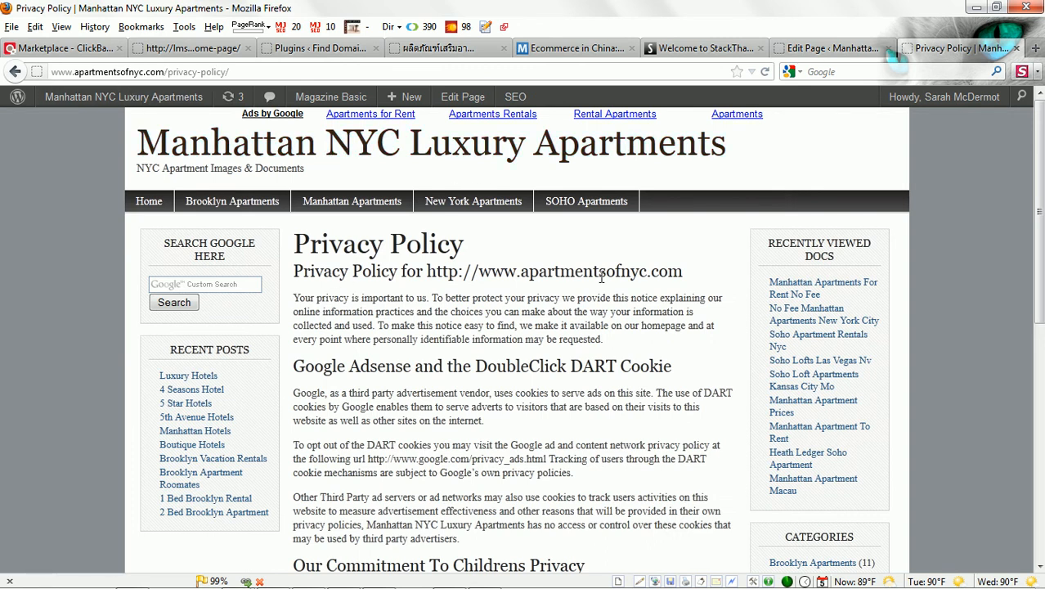
{"action": "scroll", "coordinate": [1037, 213], "scroll_direction": "down", "scroll_amount": 3}
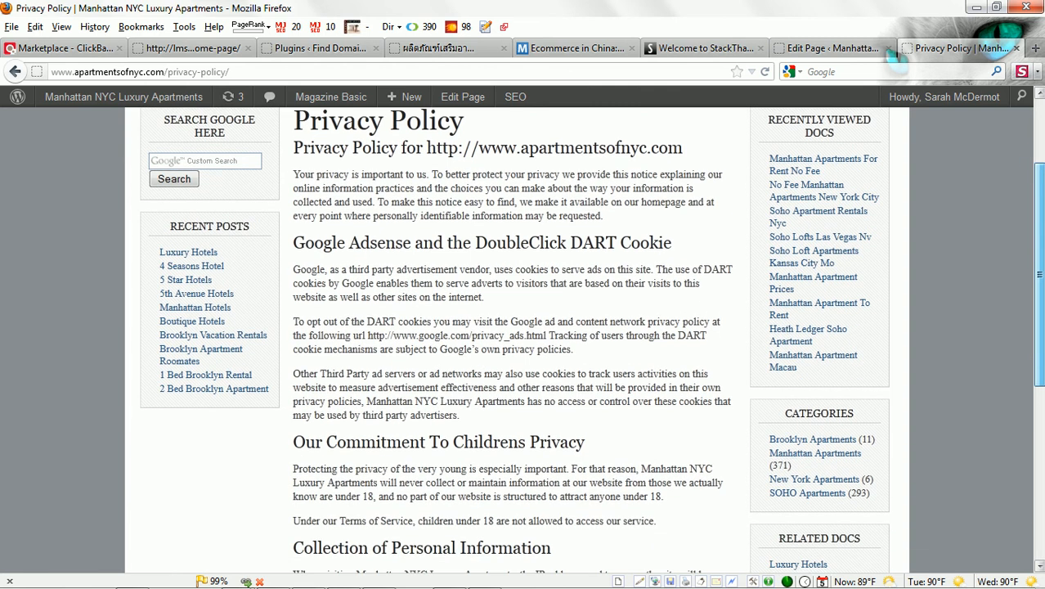
{"action": "scroll", "coordinate": [1037, 245], "scroll_direction": "up", "scroll_amount": 3}
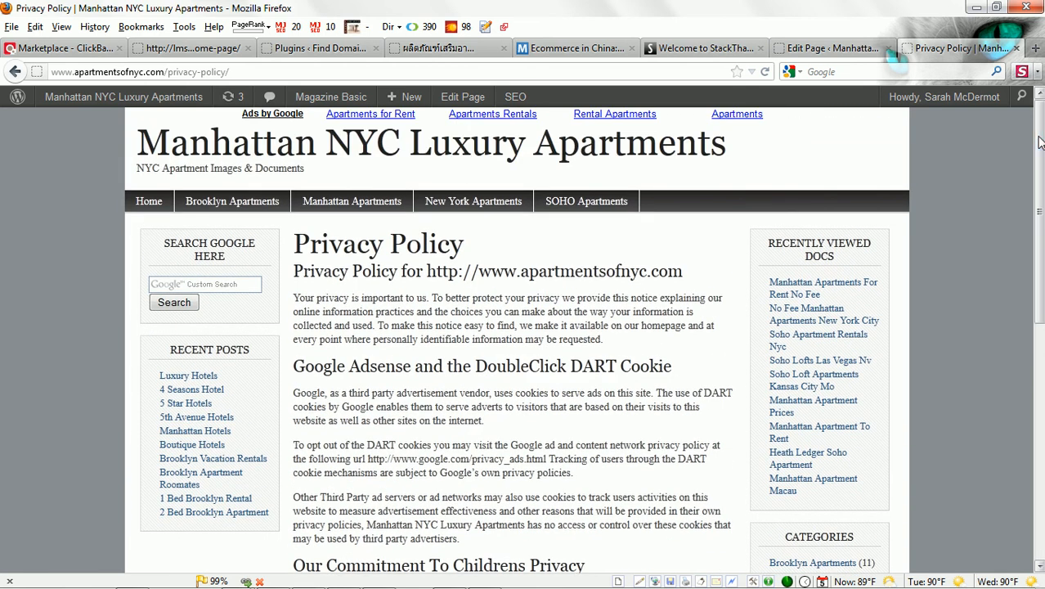